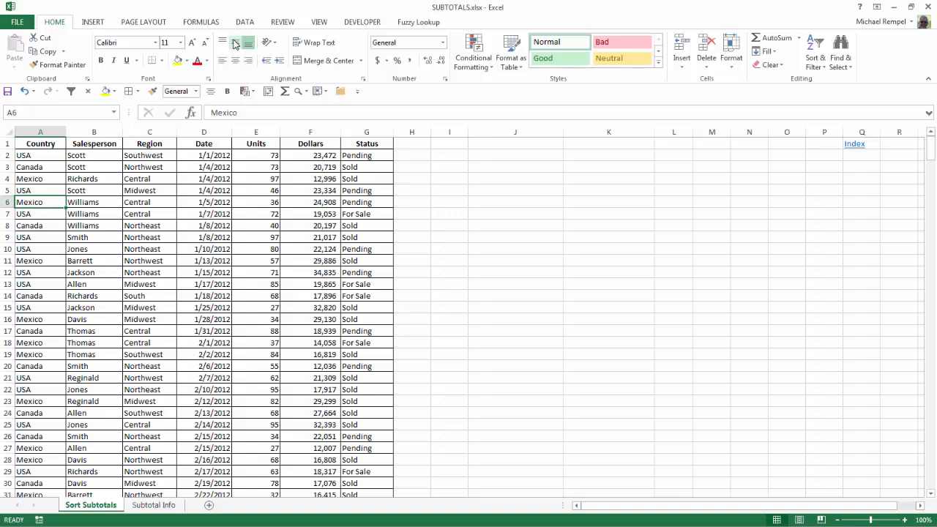
# - Sort the table by Country from A to Z and add Sum subtotals of Units and Dollars at each change in Country
pyautogui.scroll(-4, 234, 44)
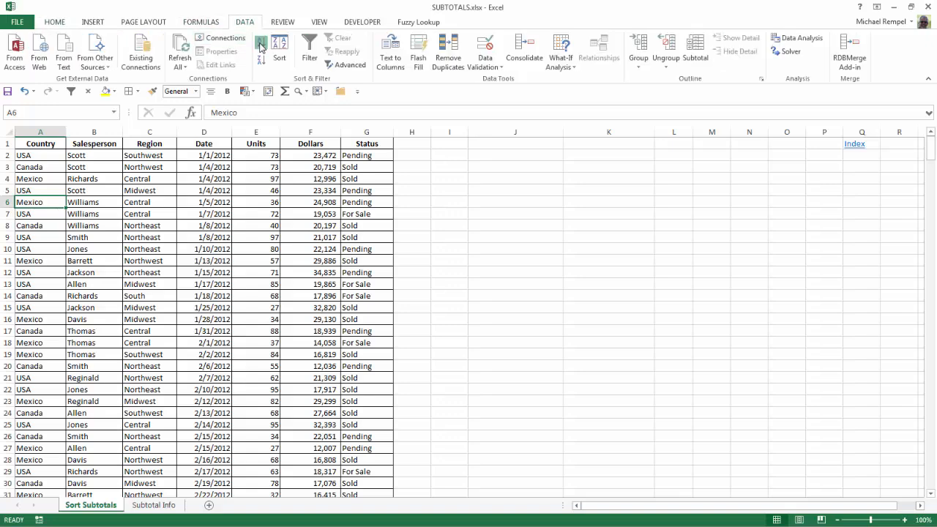
pyautogui.click(261, 42)
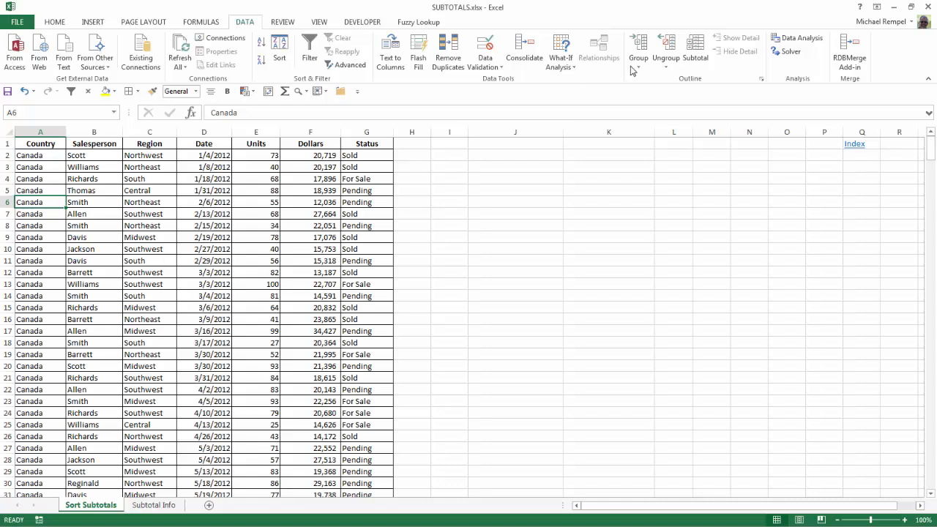
pyautogui.click(693, 57)
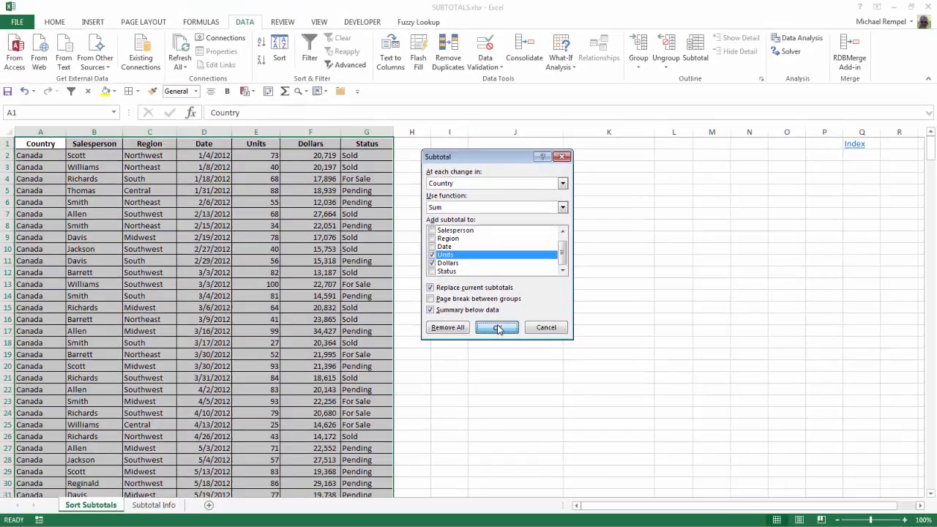
pyautogui.click(504, 403)
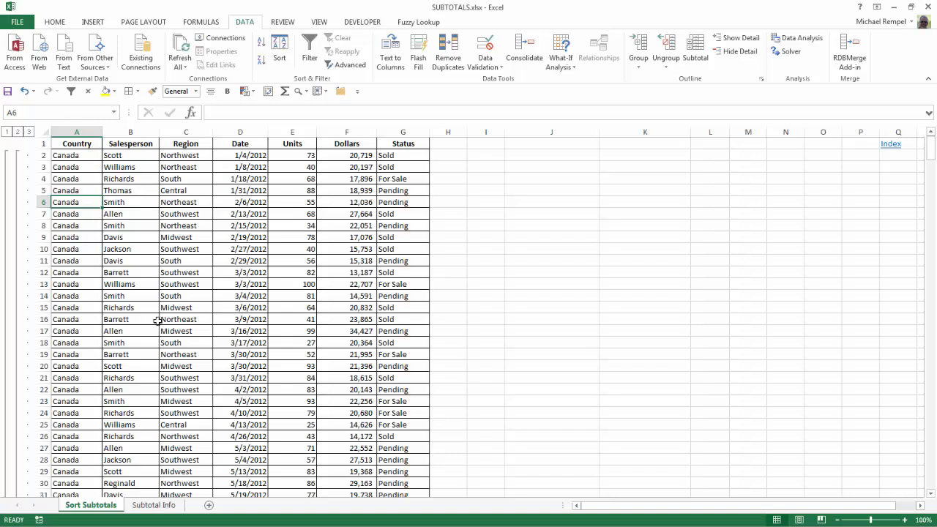
# - Collapse the outline to the country totals and grand total, and add borders to all cells of the visible summary in A1:G431
pyautogui.click(17, 132)
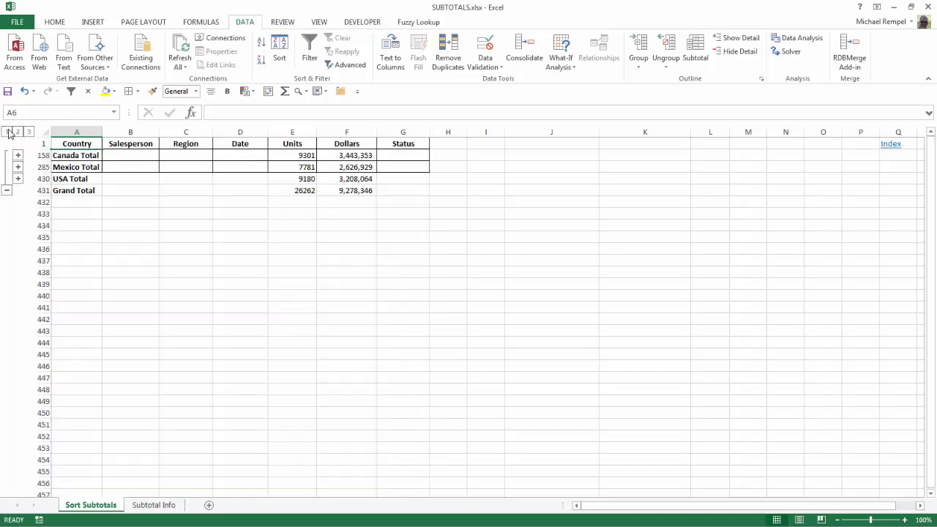
pyautogui.click(8, 132)
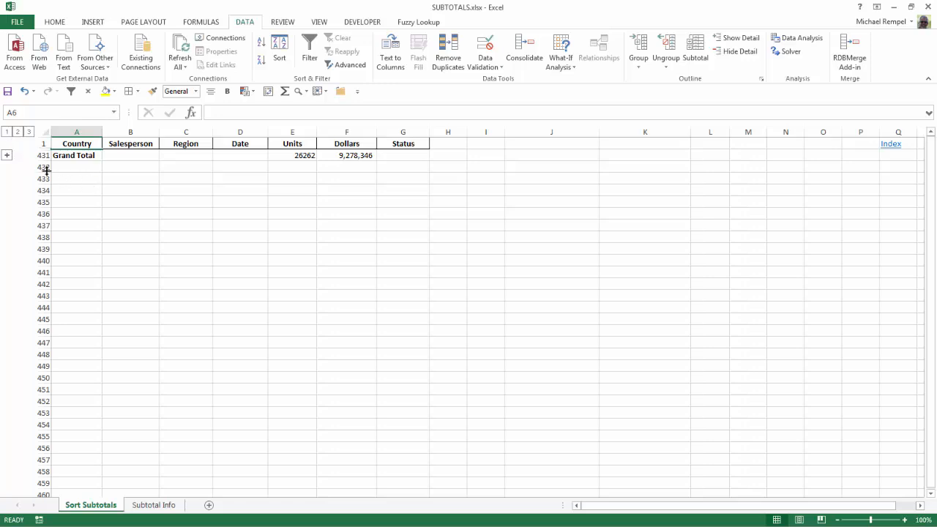
pyautogui.click(17, 133)
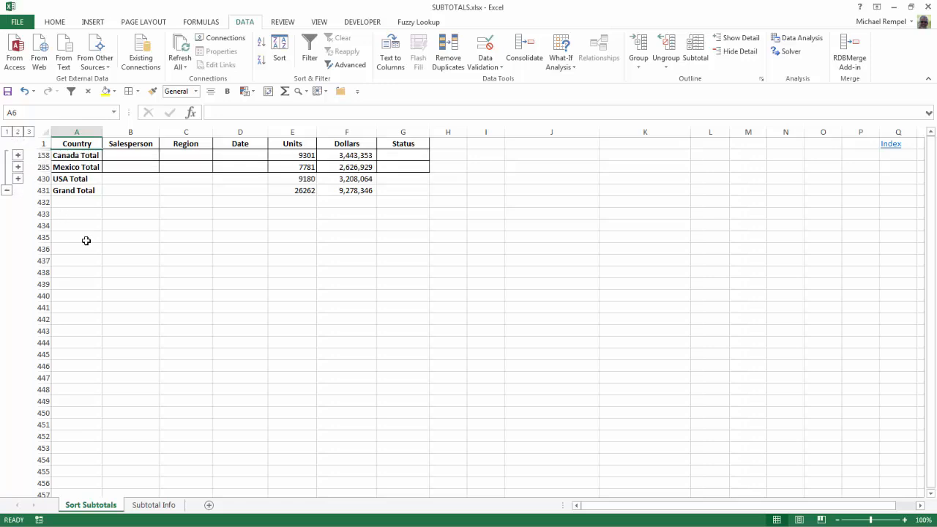
pyautogui.moveTo(77, 139); pyautogui.dragTo(418, 188)
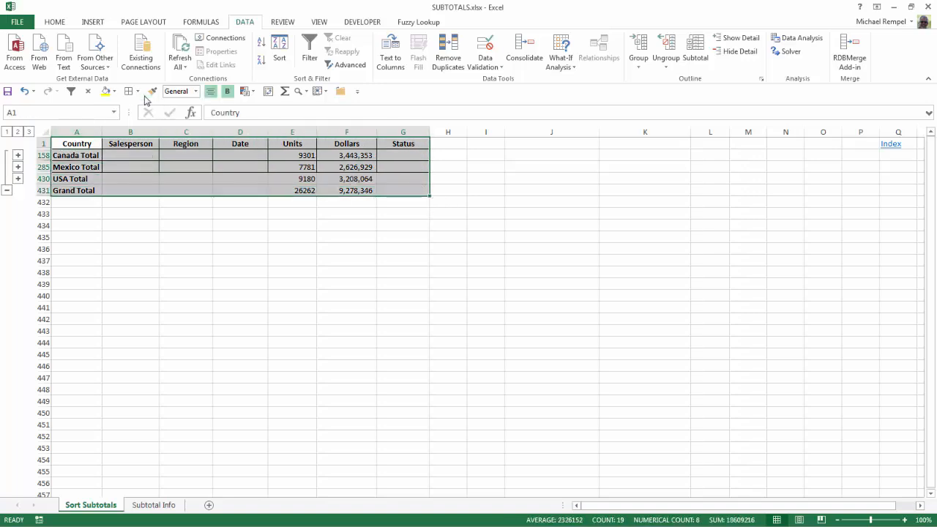
pyautogui.click(274, 237)
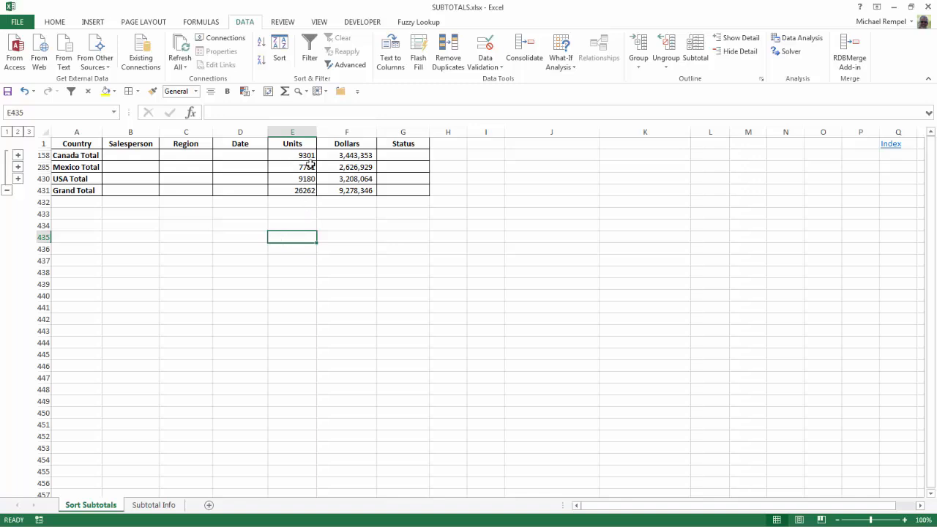
# - Examine the Mexico Total's Dollars formula and browse the SUBTOTAL function numbers through a trial formula in I435, leaving the cell empty
pyautogui.click(350, 168)
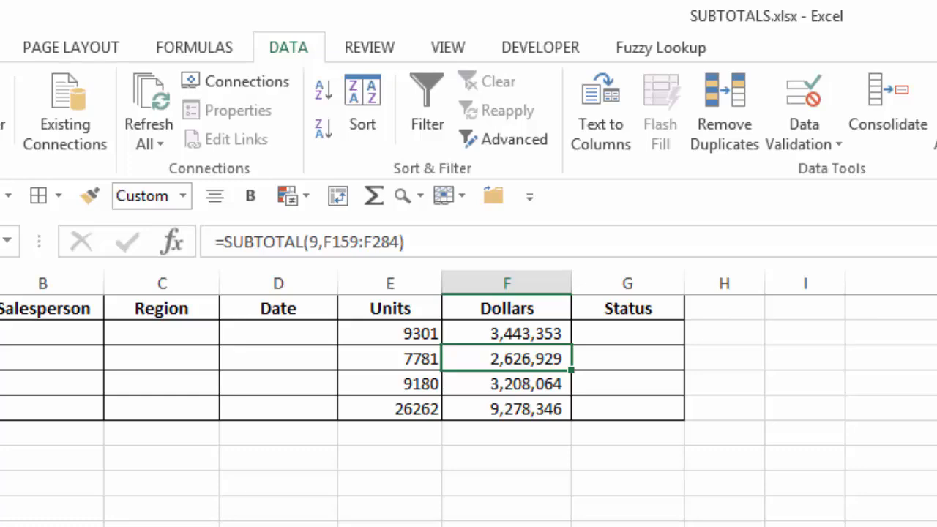
pyautogui.click(798, 505)
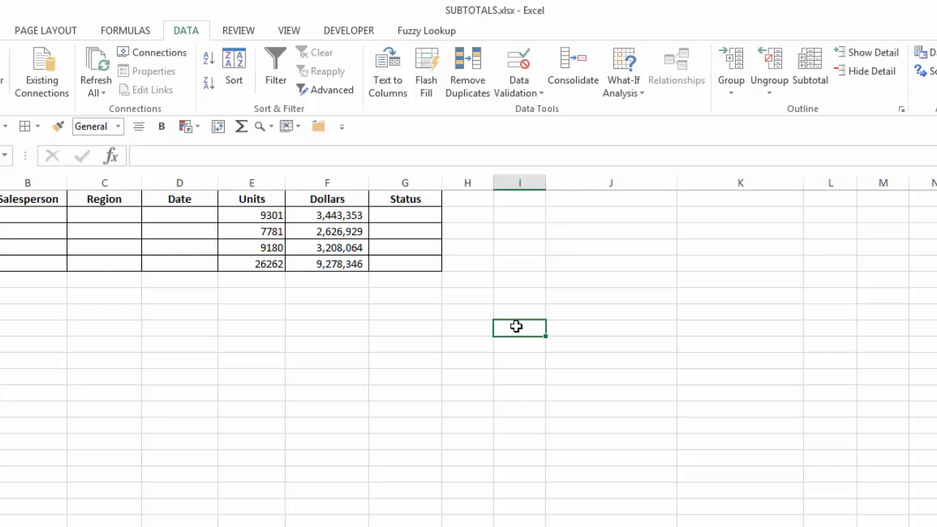
pyautogui.write('=sub')
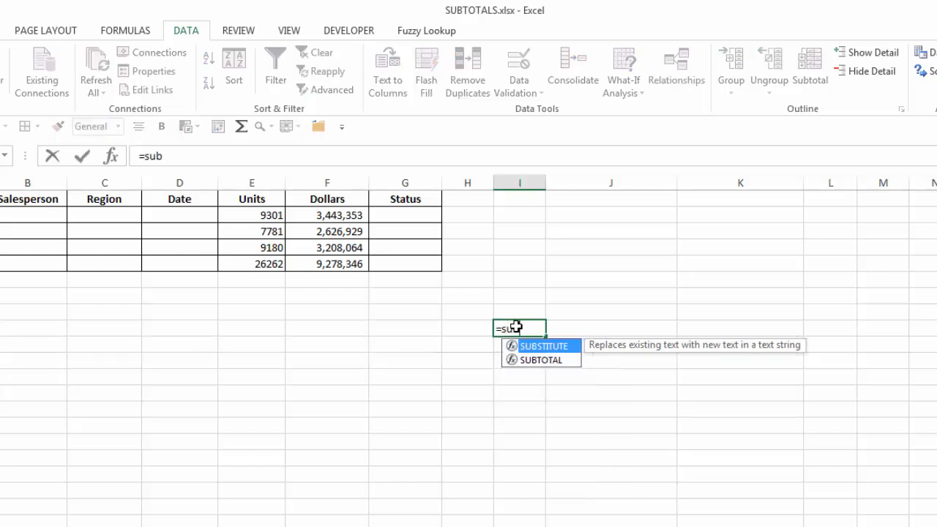
pyautogui.press('Down')
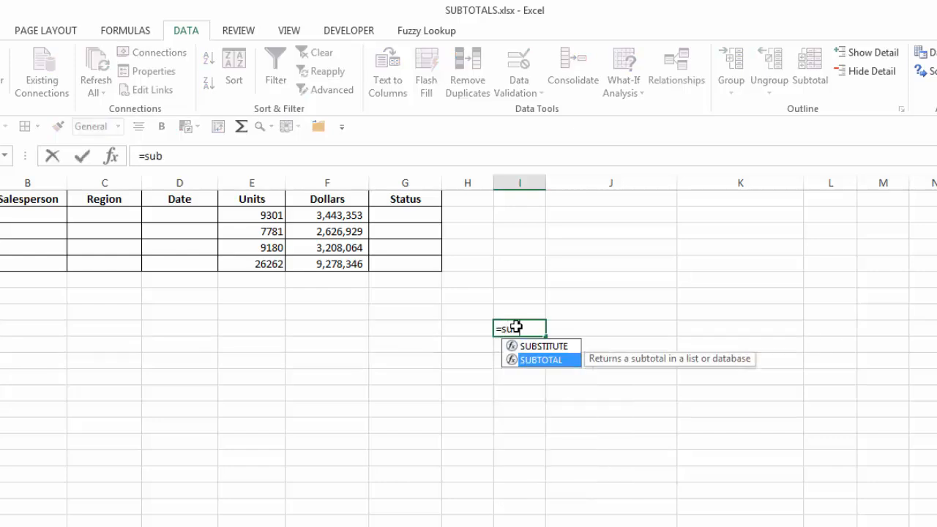
pyautogui.press('Tab')
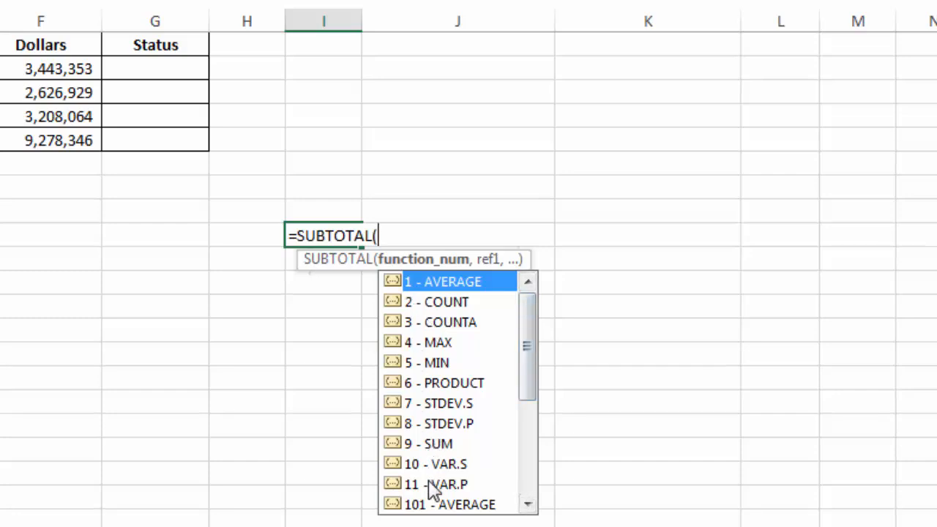
pyautogui.moveTo(525, 359); pyautogui.dragTo(525, 460)
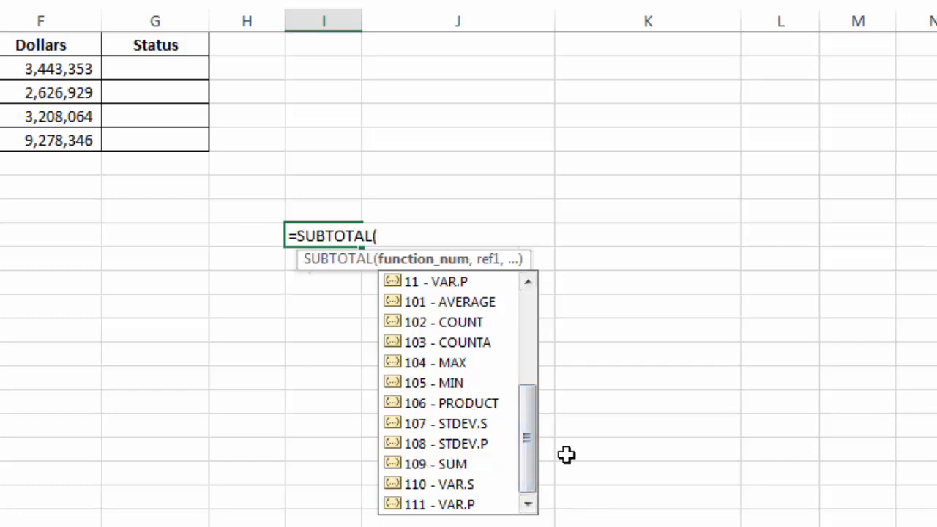
pyautogui.moveTo(529, 443); pyautogui.dragTo(529, 321)
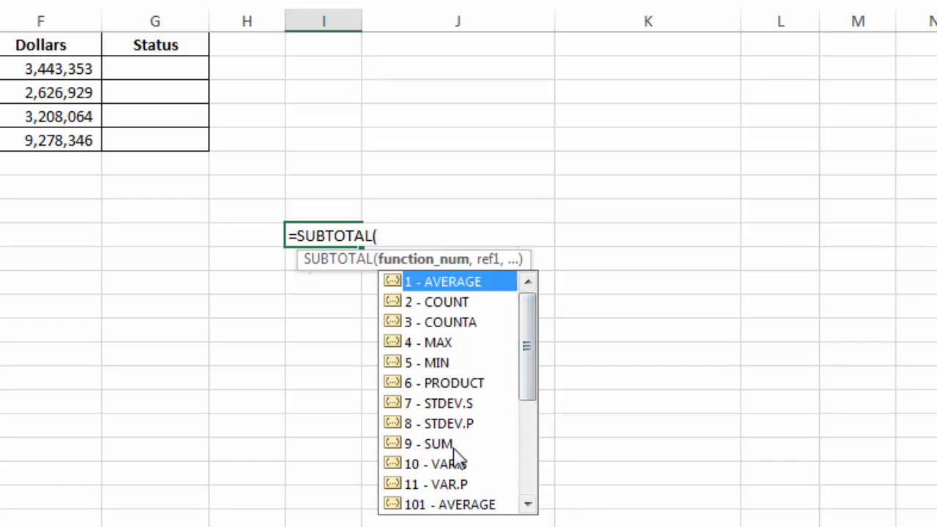
pyautogui.click(675, 334)
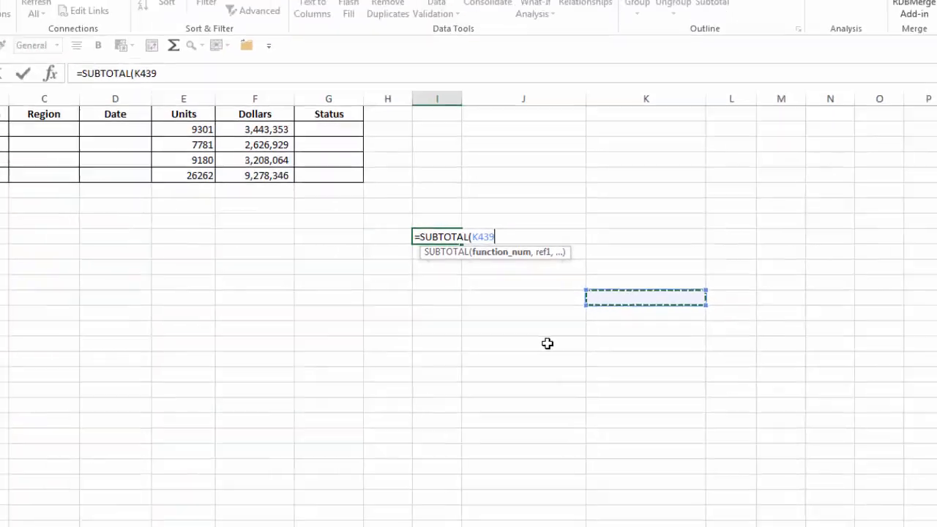
pyautogui.press('Escape')
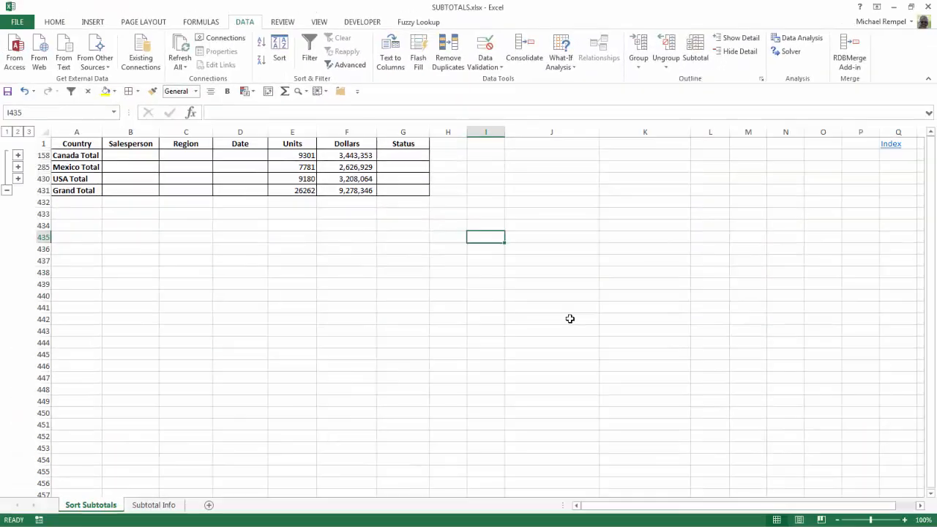
# - On the Subtotal Info sheet, review the function names and their codes for including or ignoring hidden values in A2:C12
pyautogui.click(160, 506)
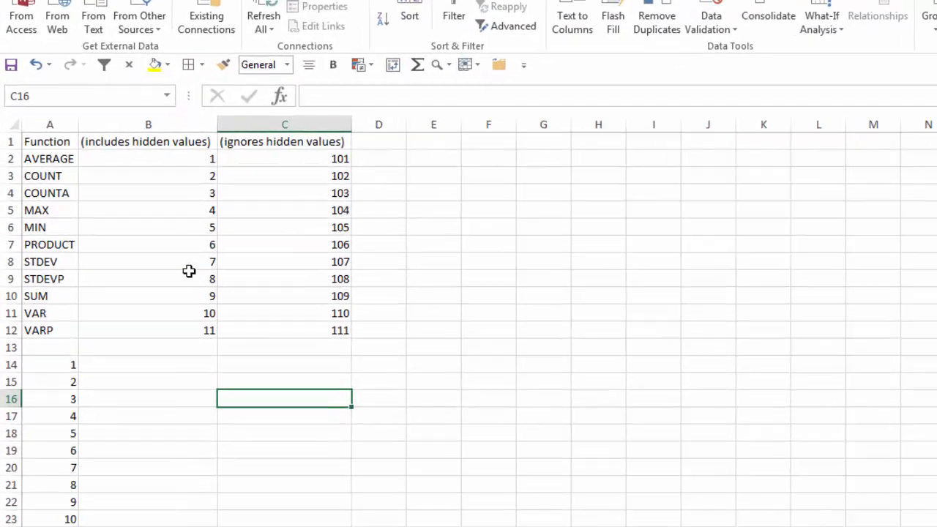
pyautogui.moveTo(53, 162); pyautogui.dragTo(60, 361)
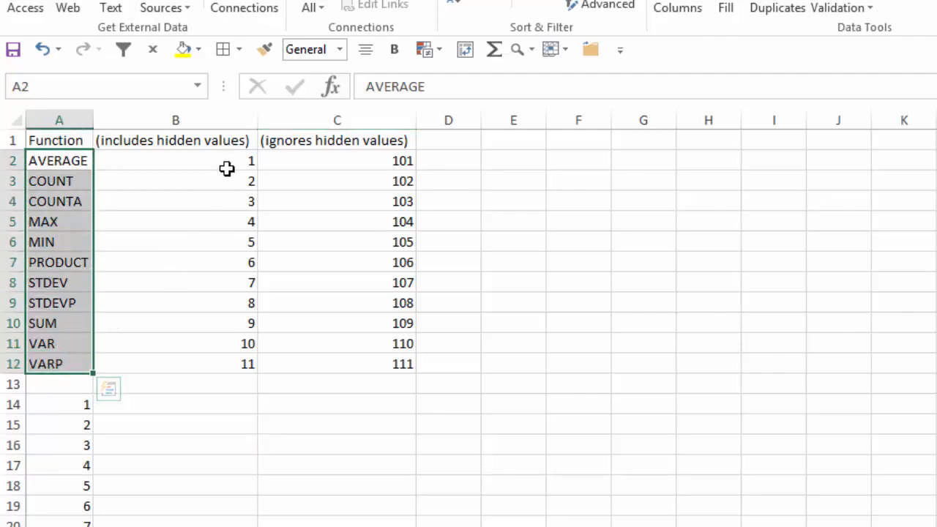
pyautogui.moveTo(227, 161); pyautogui.dragTo(220, 358)
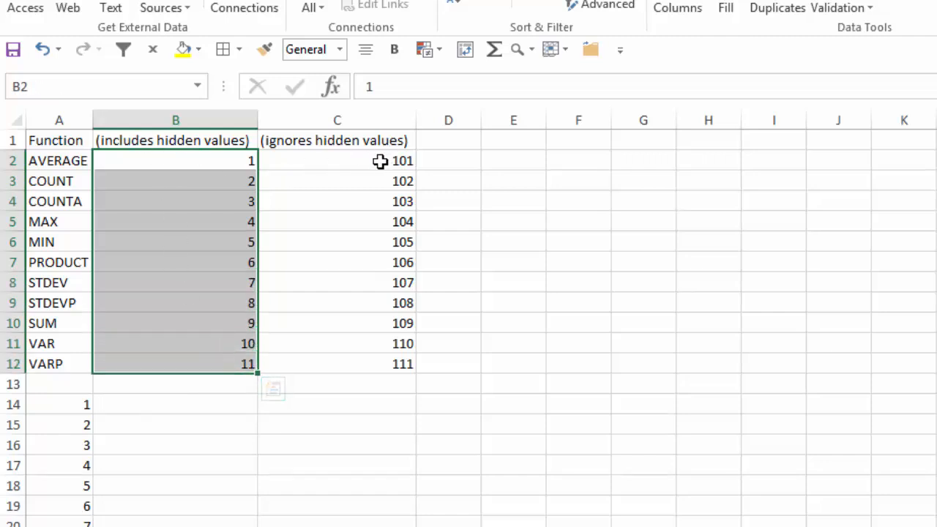
pyautogui.moveTo(378, 161); pyautogui.dragTo(383, 362)
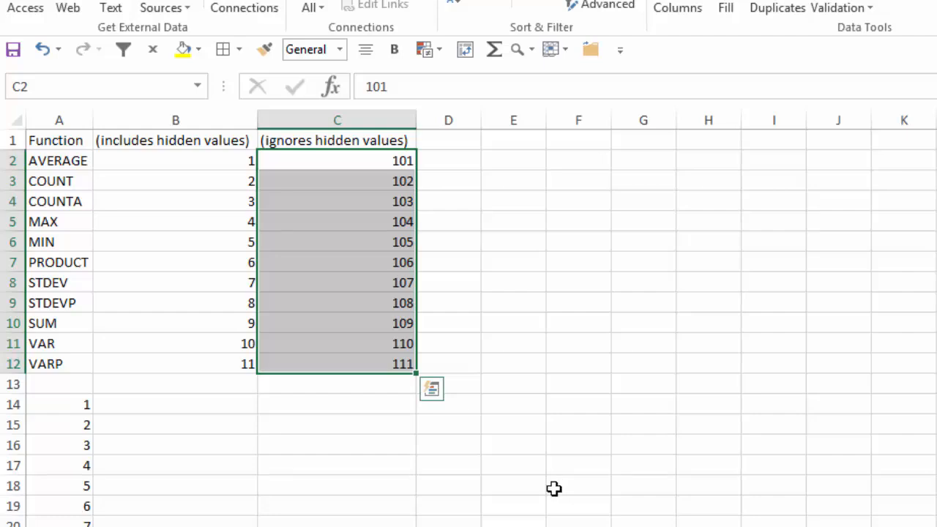
pyautogui.click(508, 484)
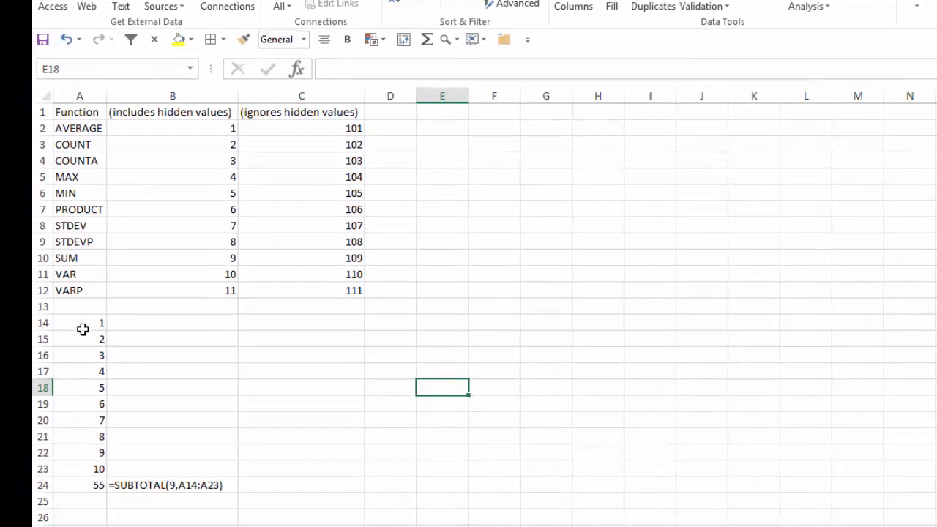
# - Check the SUBTOTAL formula in A24 and hide rows 17 to 20
pyautogui.click(88, 486)
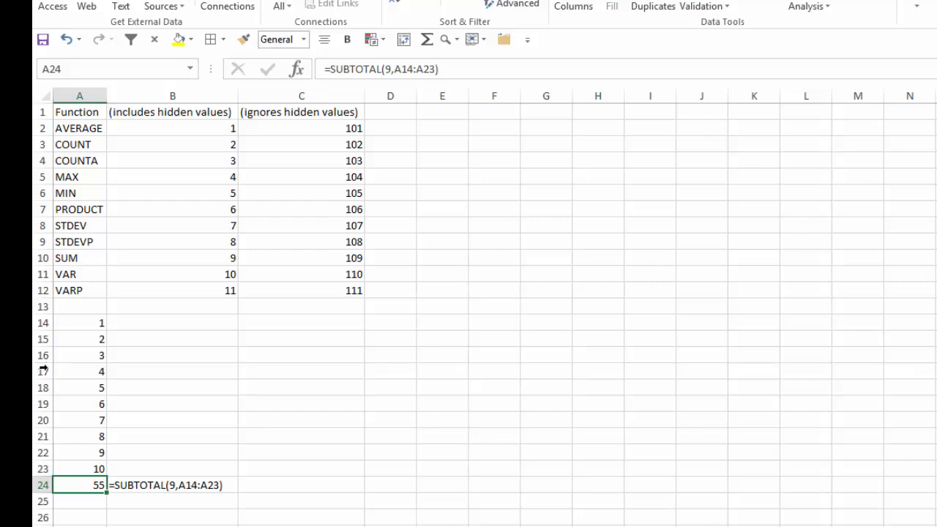
pyautogui.moveTo(42, 371); pyautogui.dragTo(44, 421)
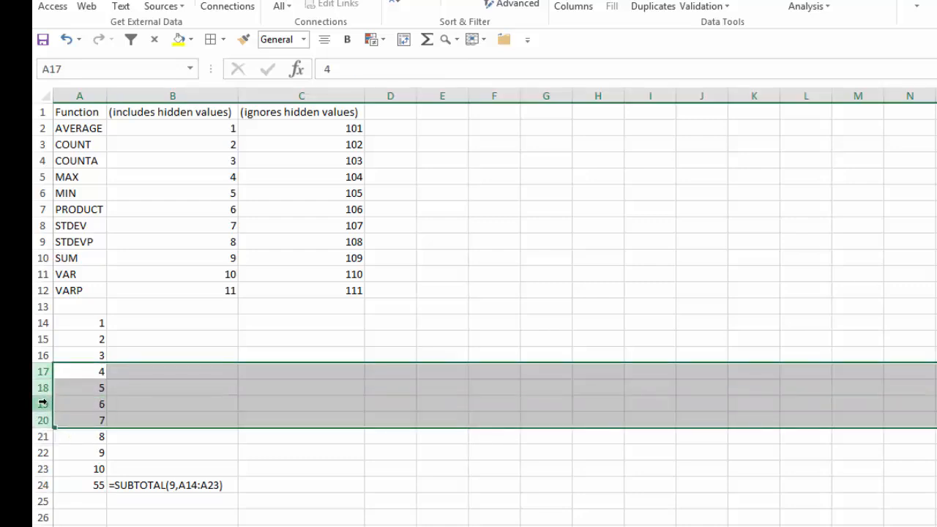
pyautogui.rightClick(40, 392)
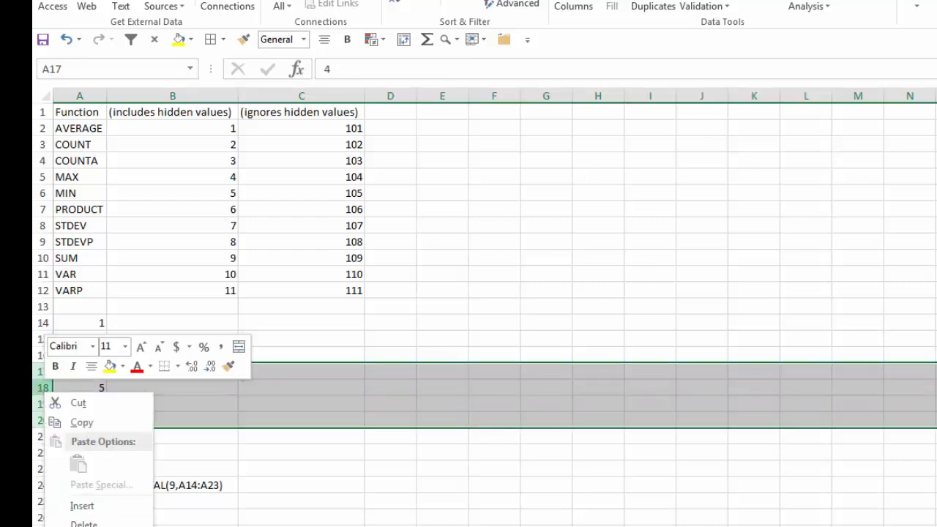
pyautogui.click(84, 526)
# - Change the function number in A24 to 109 so the formula reads =SUBTOTAL(109,A14:A23), and reselect the cell
pyautogui.click(85, 424)
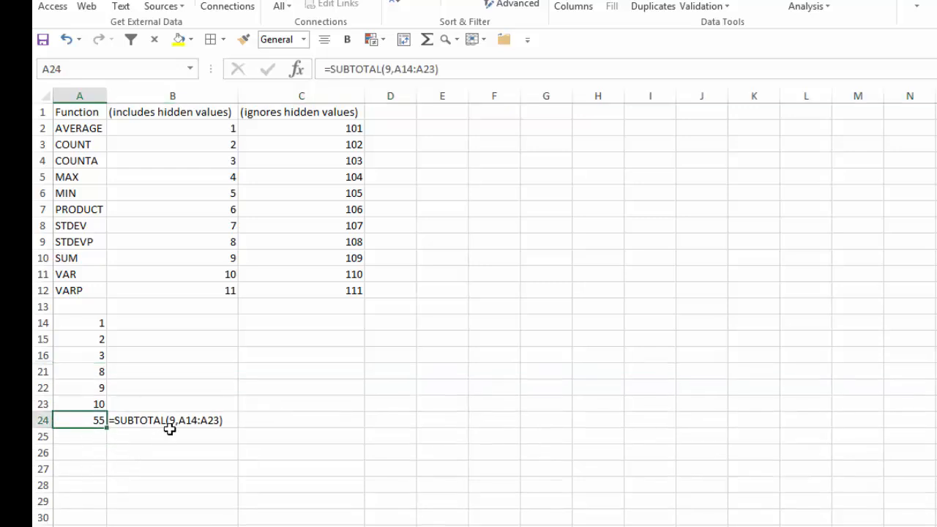
pyautogui.click(387, 70)
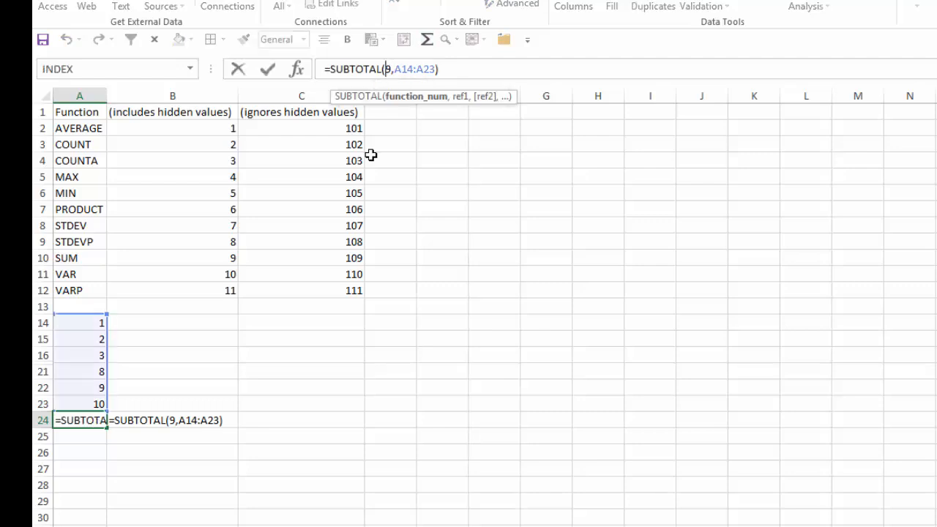
pyautogui.write('10')
pyautogui.press('Return')
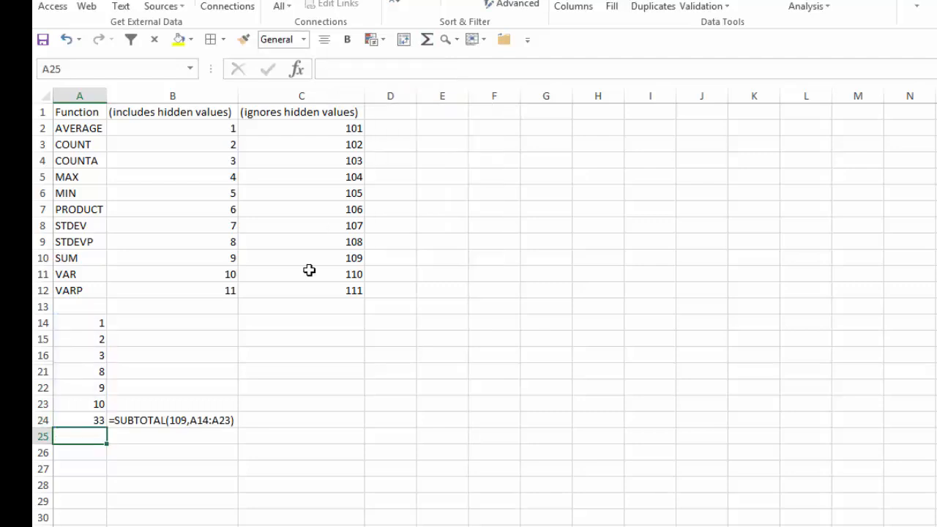
pyautogui.click(77, 418)
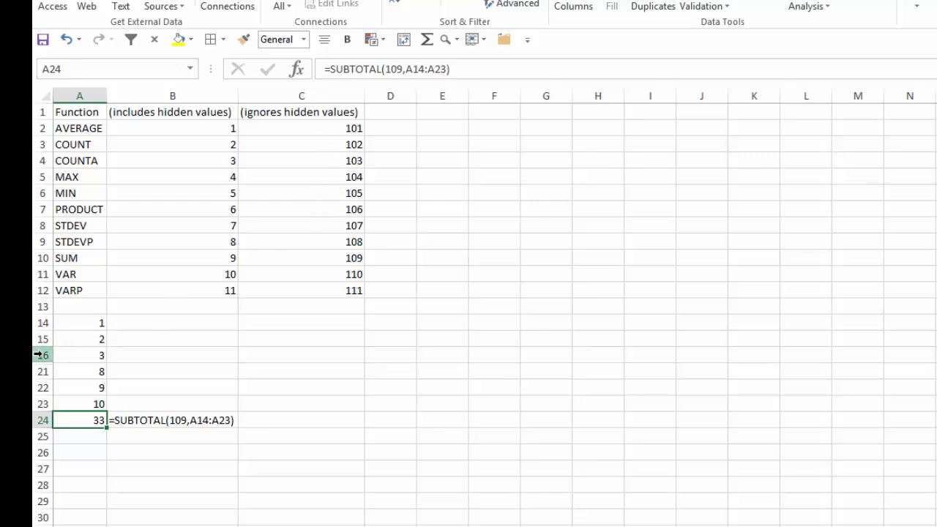
# - Unhide rows 17 to 20 to check the subtotal in A24, and undo the unhiding
pyautogui.moveTo(38, 355); pyautogui.dragTo(46, 371)
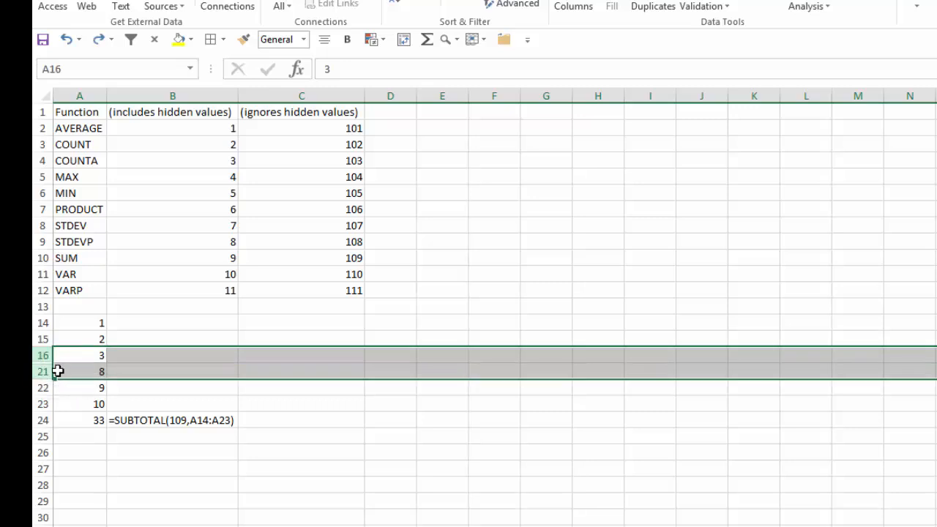
pyautogui.rightClick(42, 371)
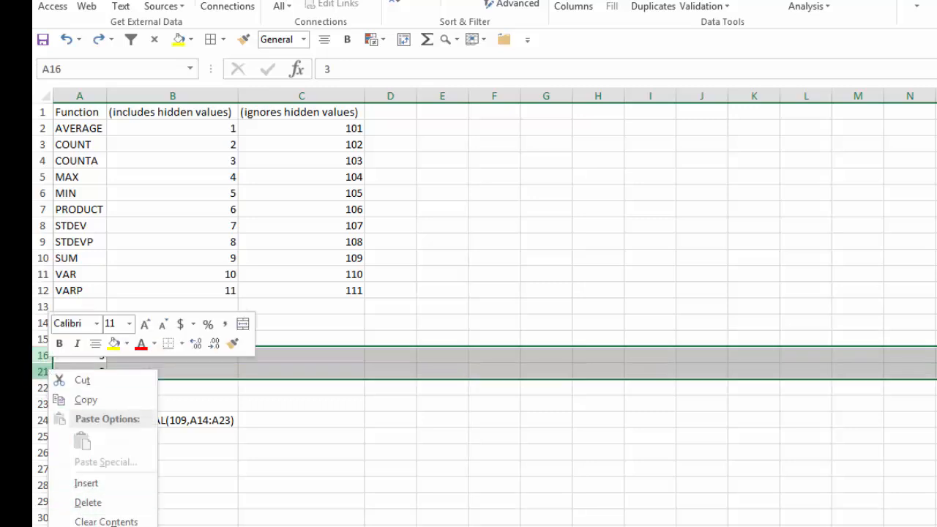
pyautogui.click(93, 526)
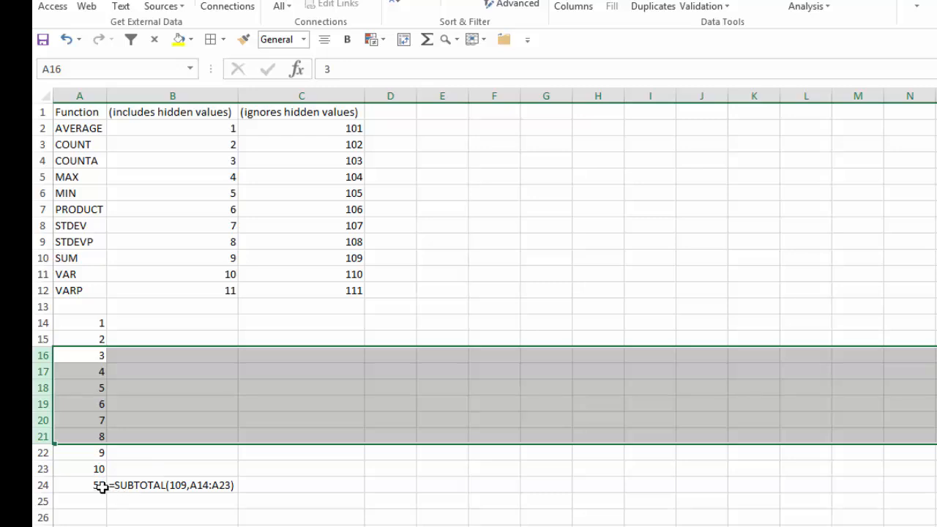
pyautogui.click(101, 486)
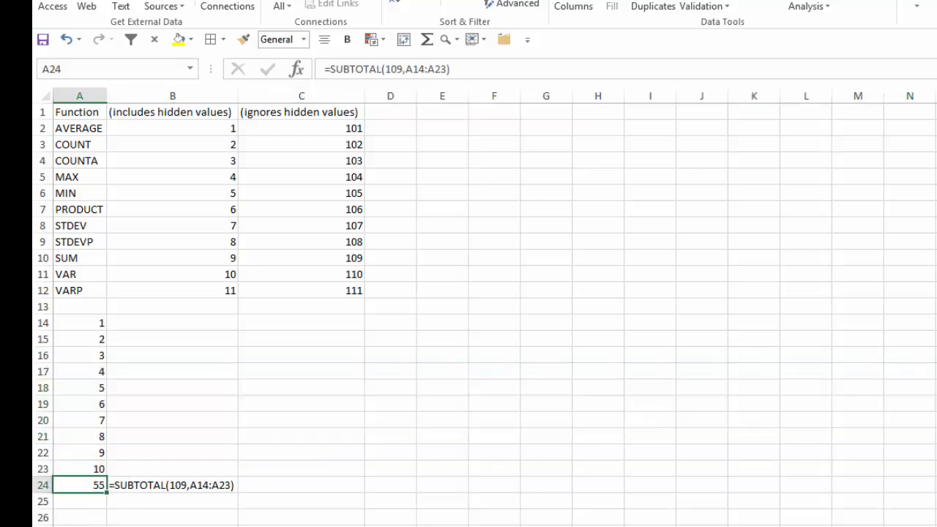
pyautogui.hotkey('ctrl', 'z')
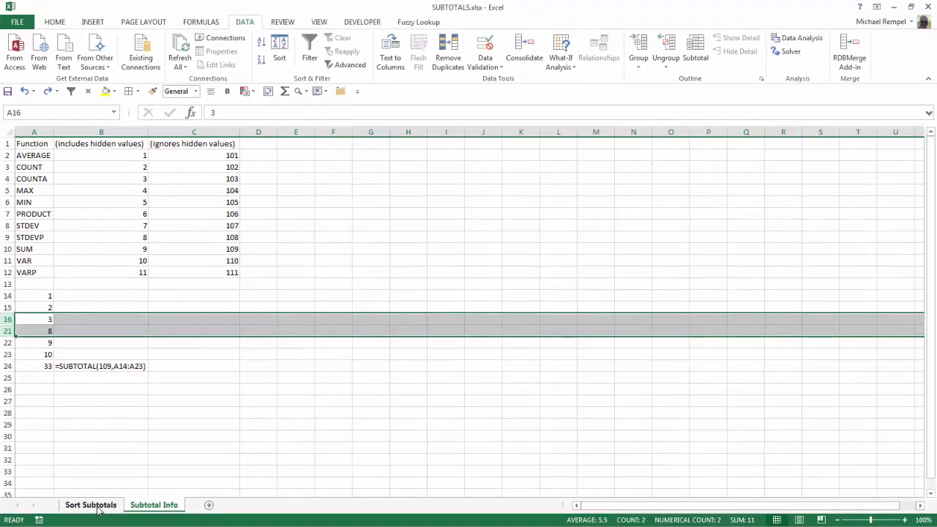
# - Return to the Sort Subtotals sheet
pyautogui.click(91, 505)
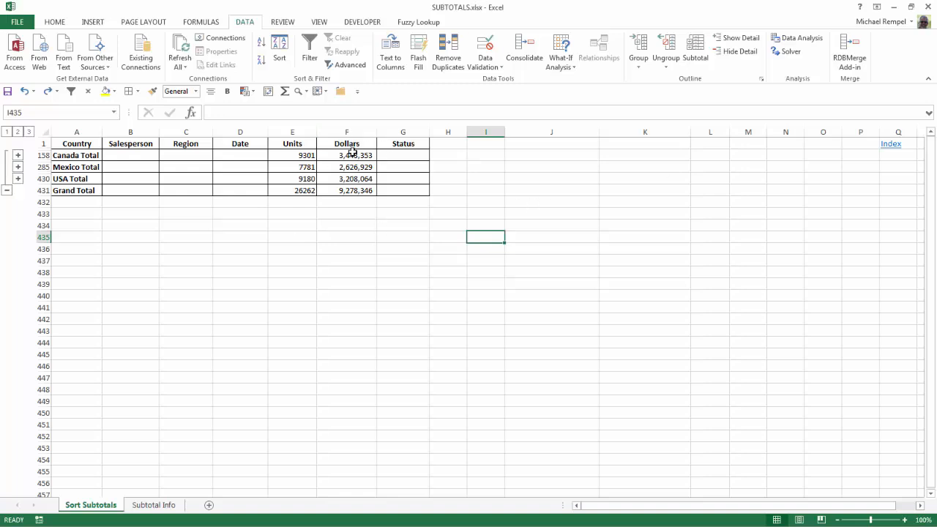
# - Select the Dollars totals from F158 to F431 and look up the AVERAGE function number in B2 of the Subtotal Info sheet
pyautogui.moveTo(352, 152); pyautogui.dragTo(351, 192)
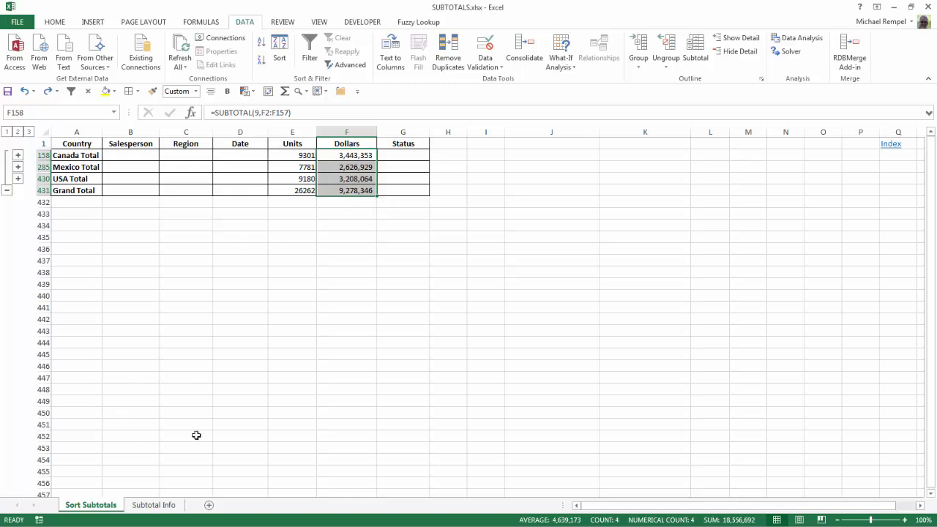
pyautogui.click(153, 505)
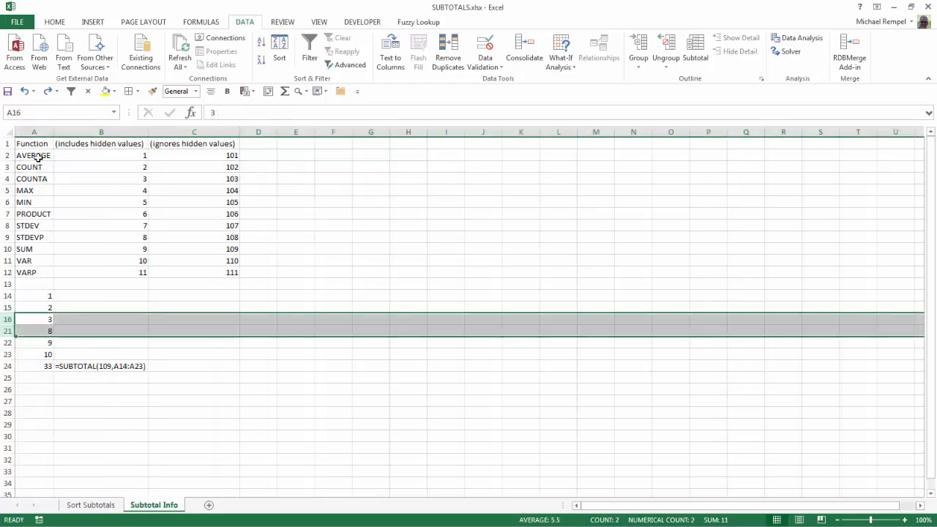
pyautogui.click(139, 154)
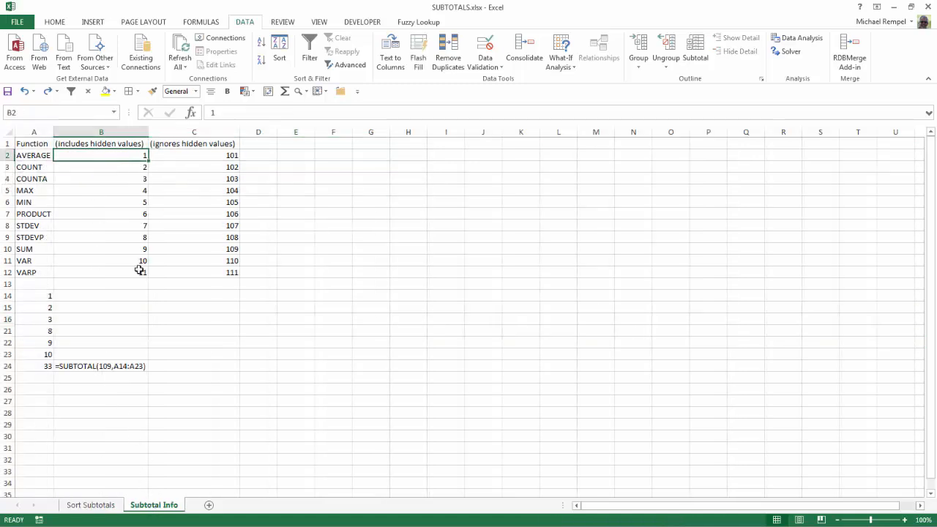
pyautogui.click(94, 505)
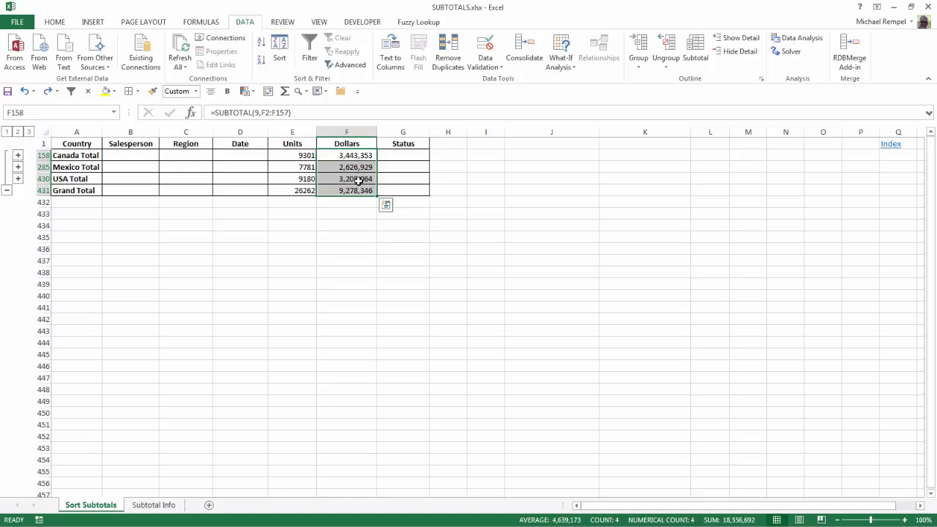
# - Replace every SUBTOTAL(9 with SUBTOTAL(1 in the selected Dollars total formulas, and close Find and Replace
pyautogui.hotkey('ctrl', 'h')
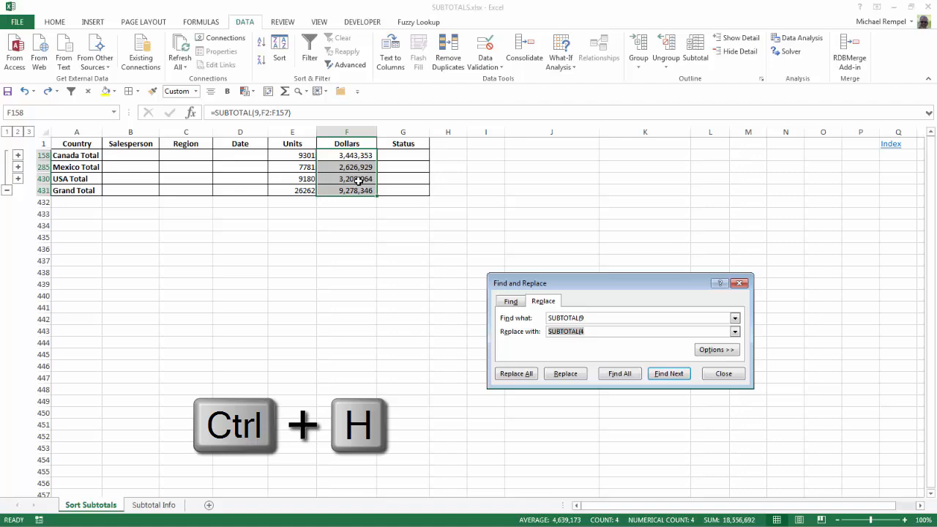
pyautogui.moveTo(569, 286); pyautogui.dragTo(487, 208)
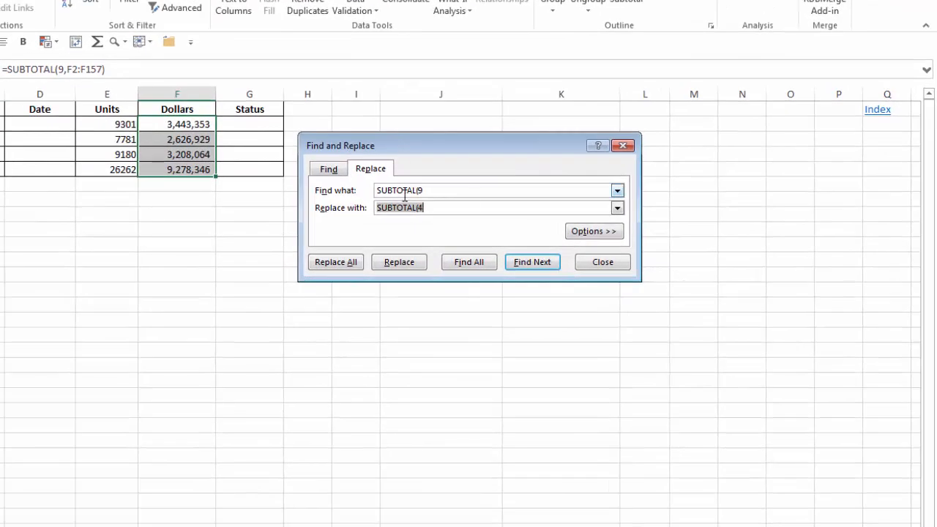
pyautogui.click(447, 208)
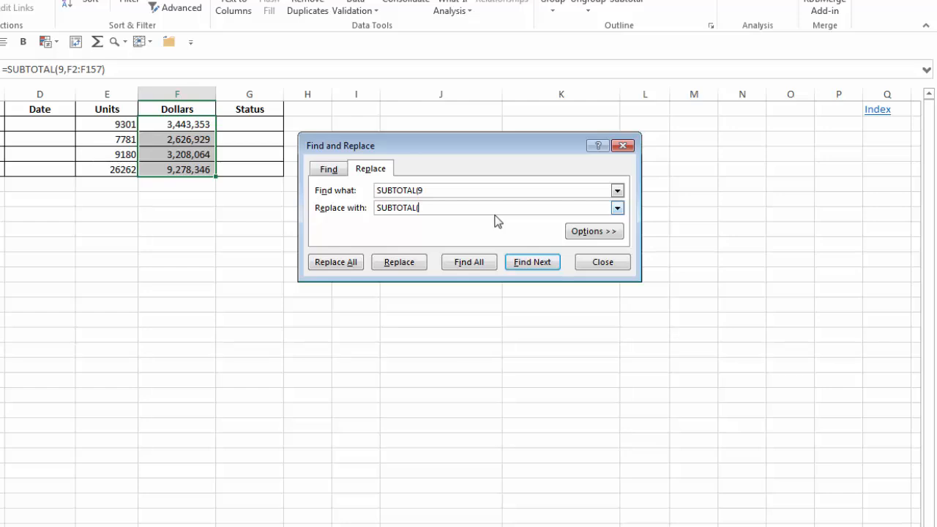
pyautogui.click(334, 259)
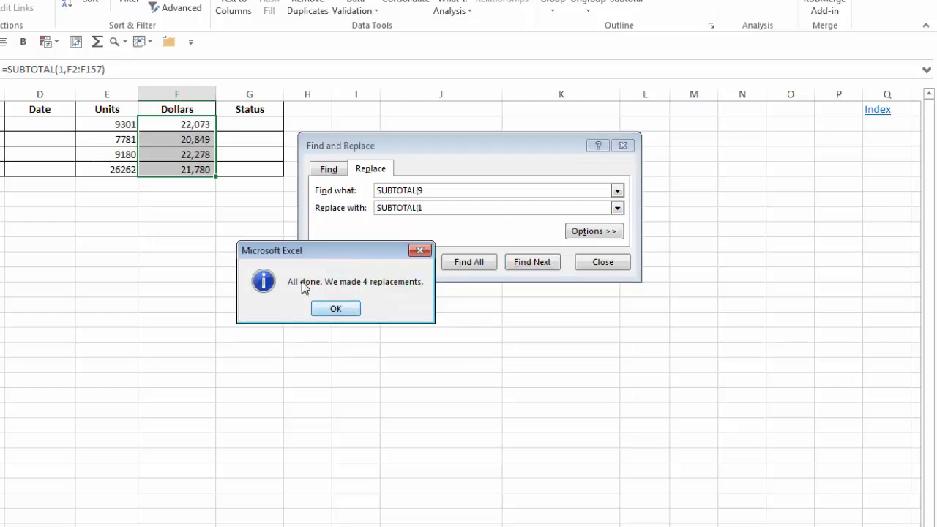
pyautogui.click(358, 312)
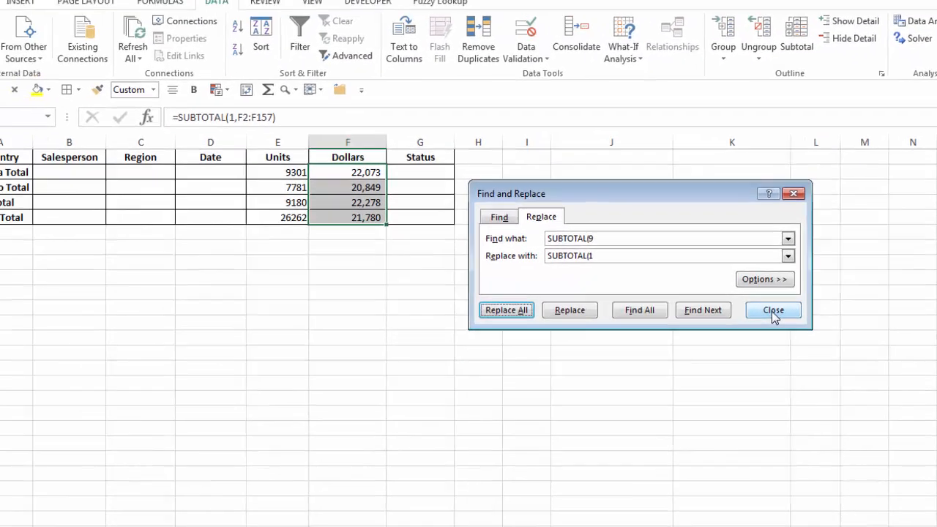
pyautogui.click(639, 281)
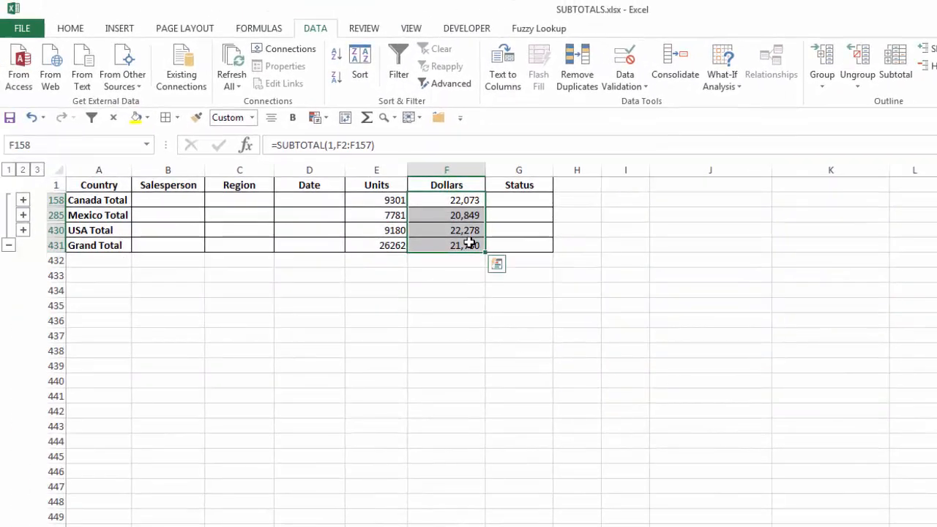